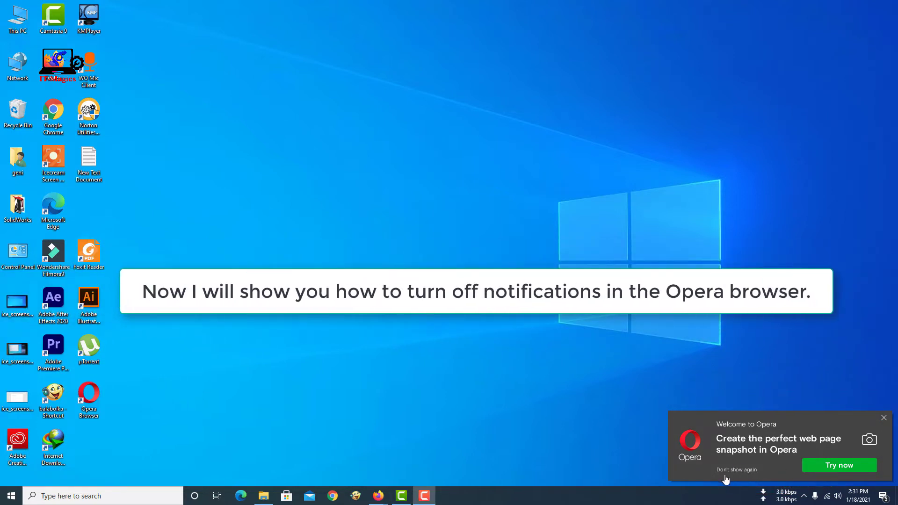
Dismiss the 'Welcome to Opera' toast notification in the bottom-right corner
click(832, 468)
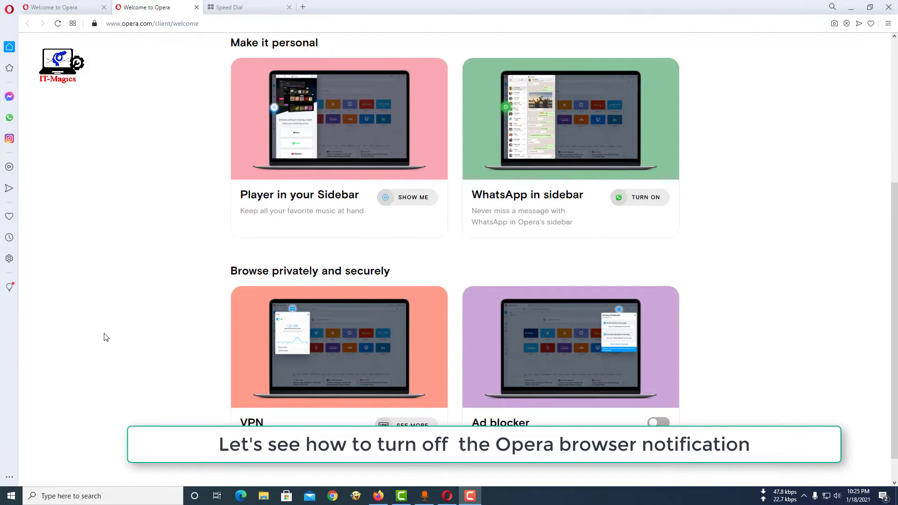
scroll(102, 339, up, 3)
Show the Easy setup panel on the Speed Dial tab
click(229, 7)
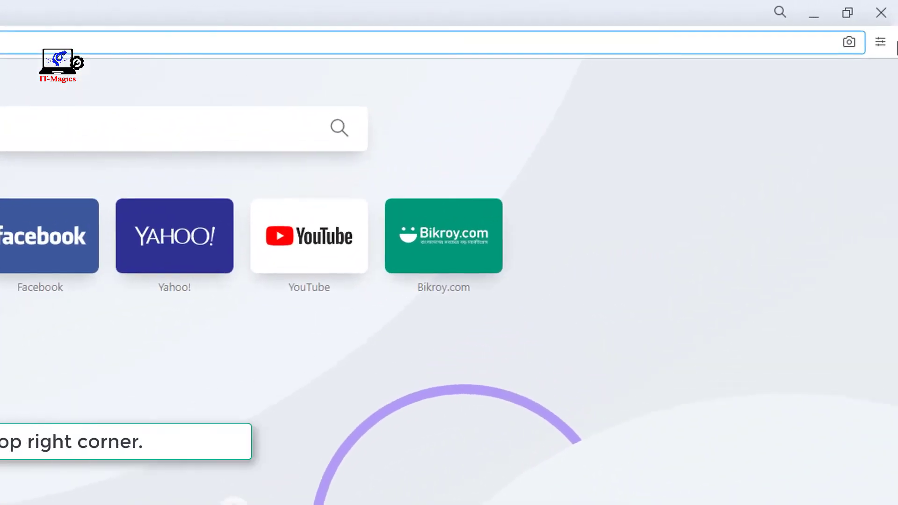
click(887, 23)
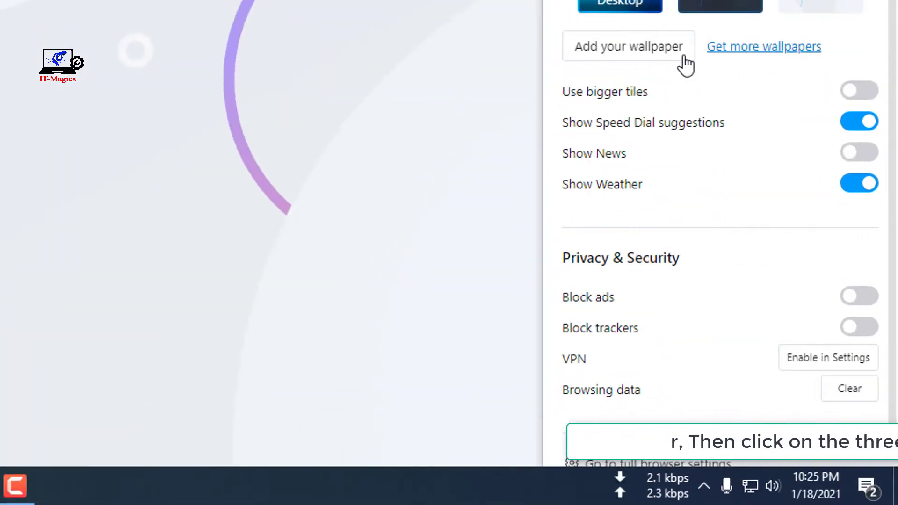
scroll(660, 146, down, 1)
scroll(661, 146, down, 1)
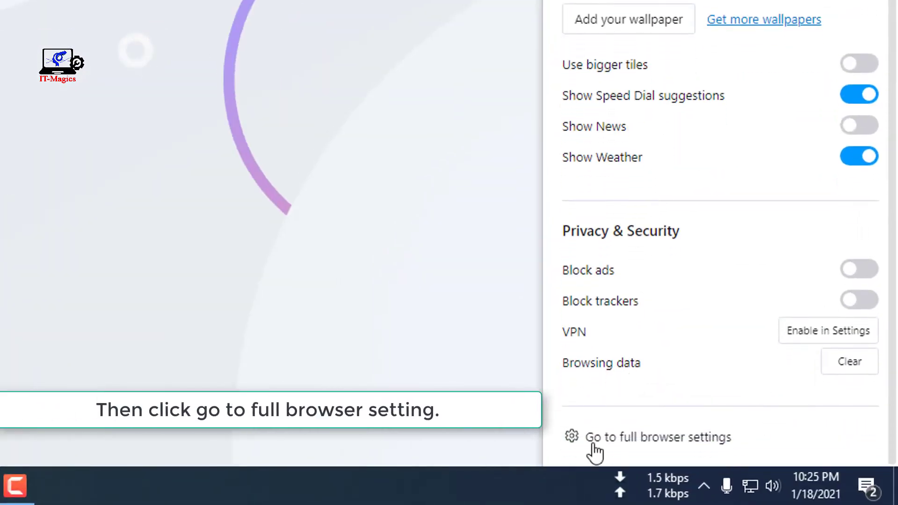
Go to full browser settings and show Advanced > Privacy & security
click(624, 441)
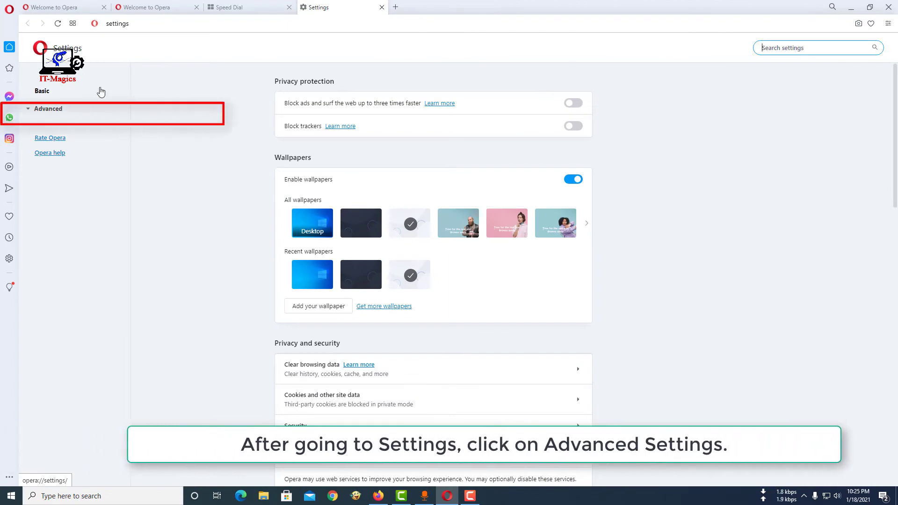
click(32, 110)
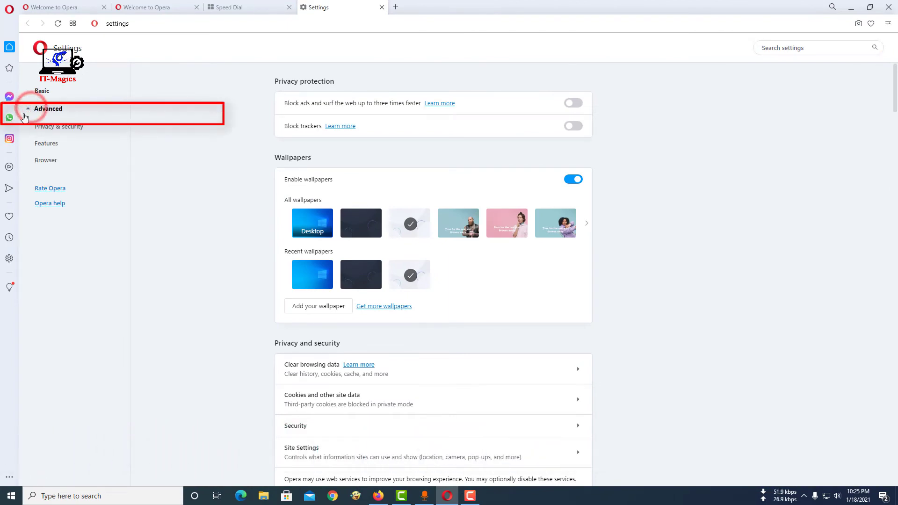
click(64, 129)
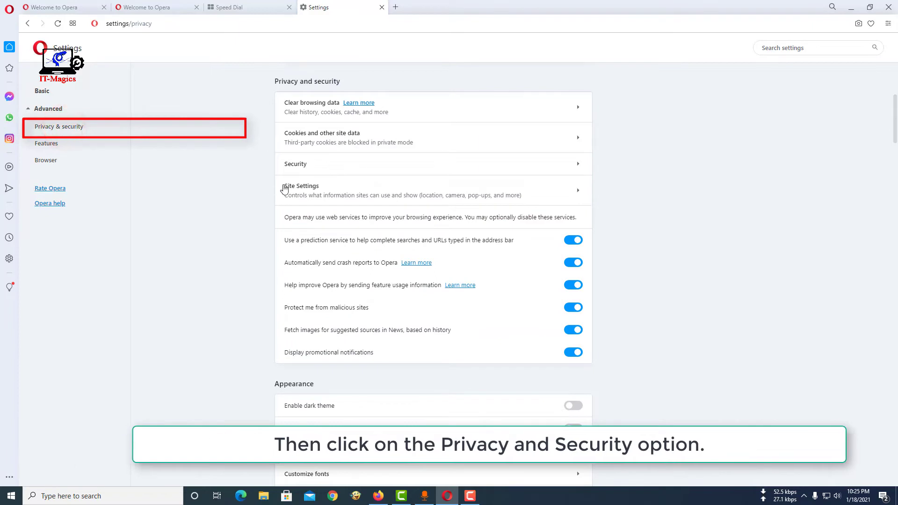
Turn off 'Sites can ask to send notifications' under Site Settings > Notifications
click(308, 192)
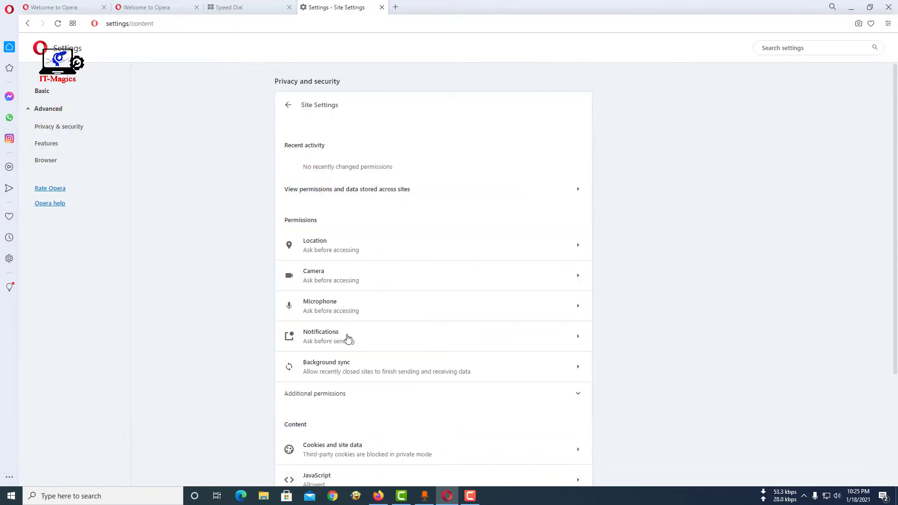
scroll(347, 340, down, 1)
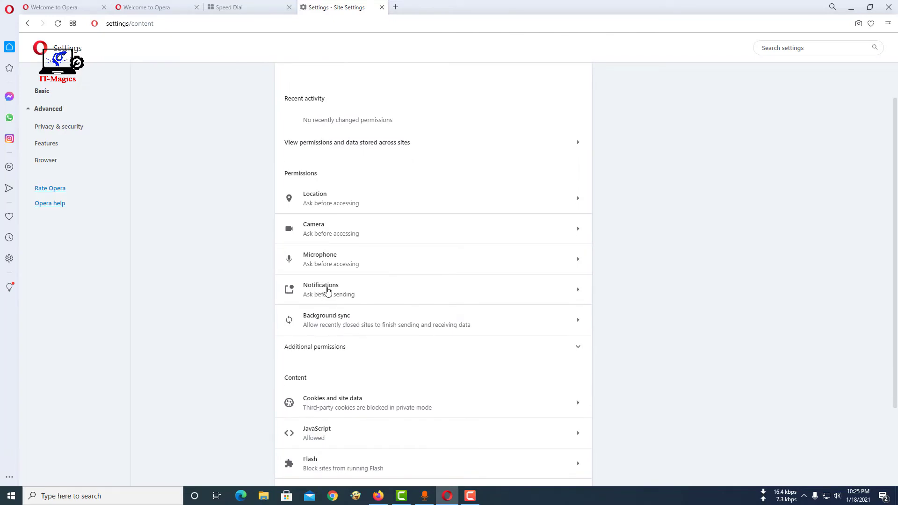
click(327, 290)
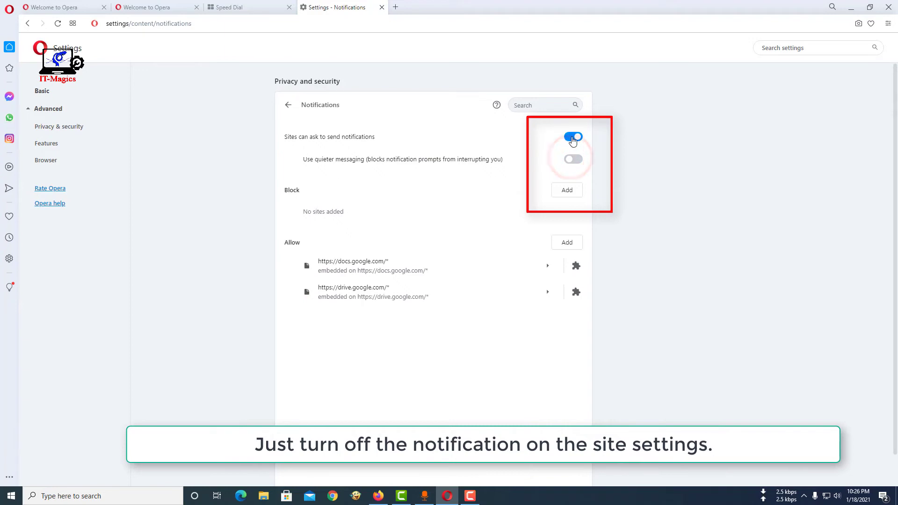
click(574, 138)
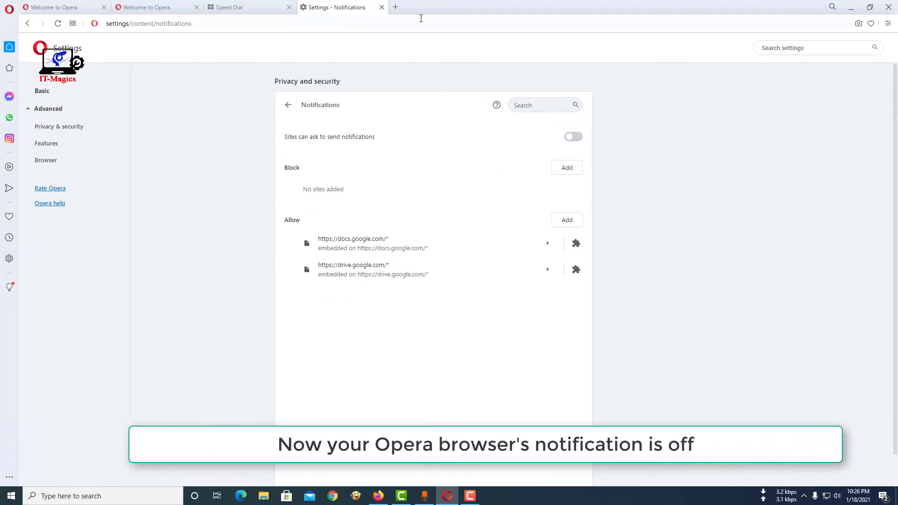
Close the Settings tab and the second 'Welcome to Opera' tab
click(381, 7)
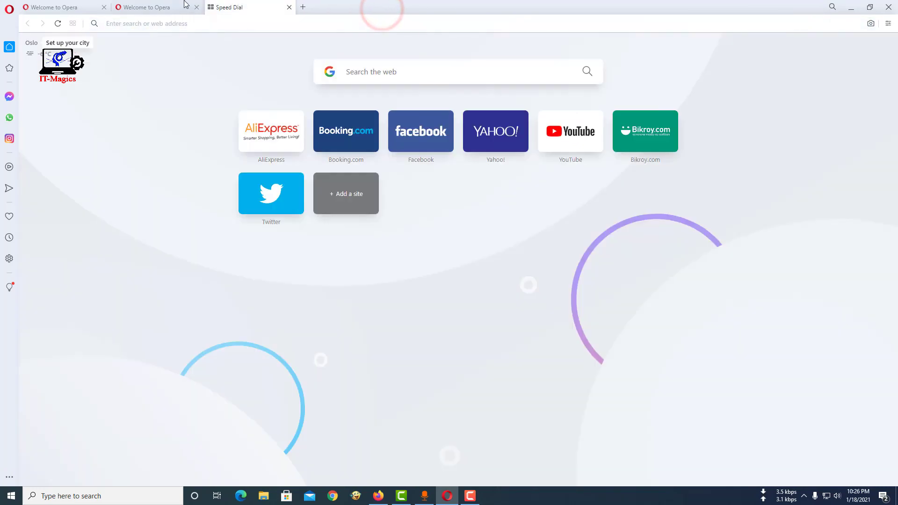
click(161, 7)
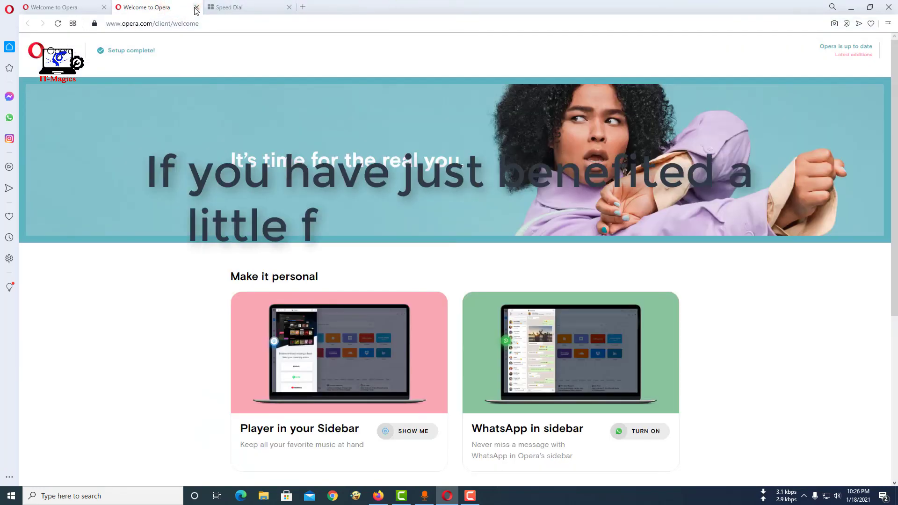
click(196, 7)
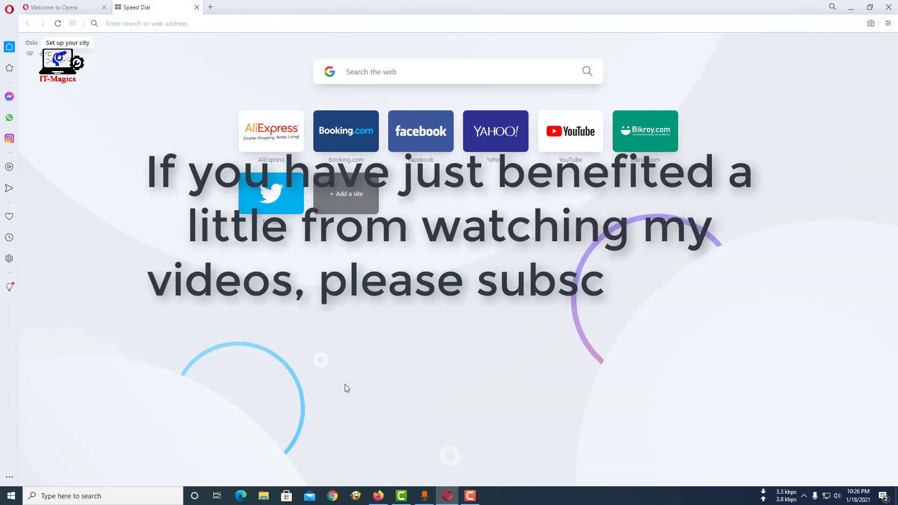